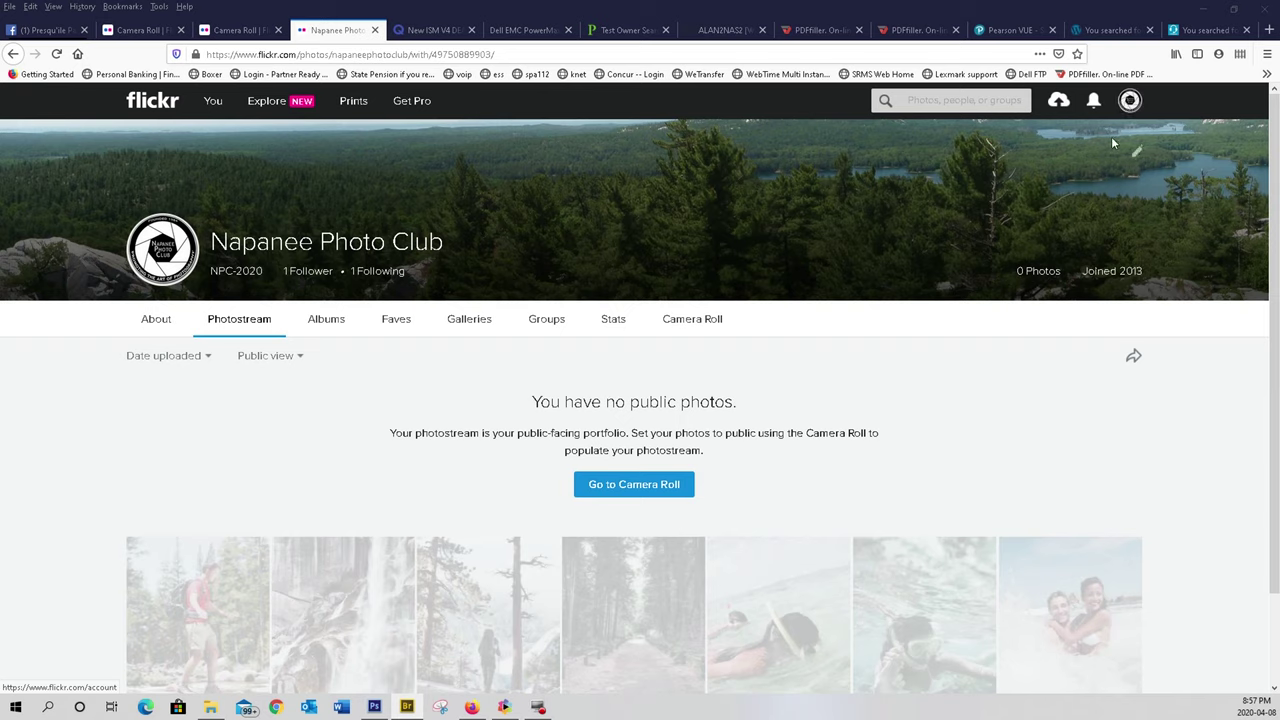
# - Go to the club account's Albums page from the You menu
pyautogui.moveTo(218, 108)
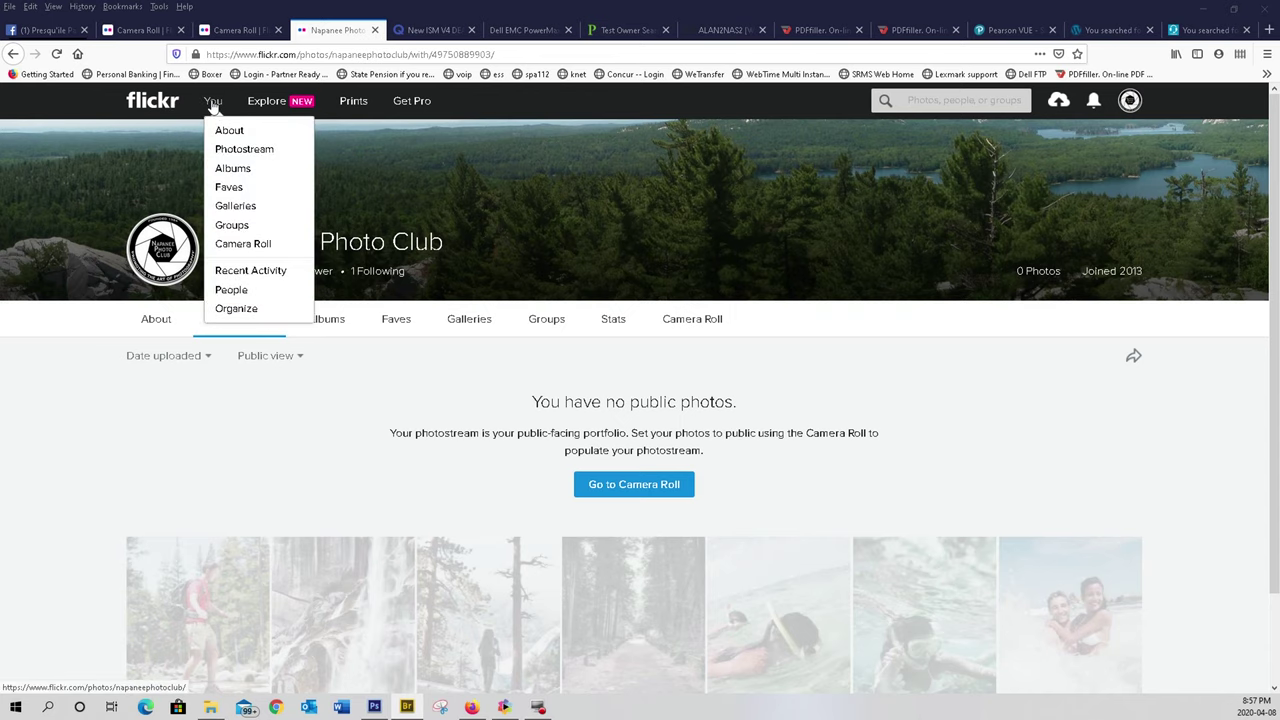
pyautogui.click(228, 170)
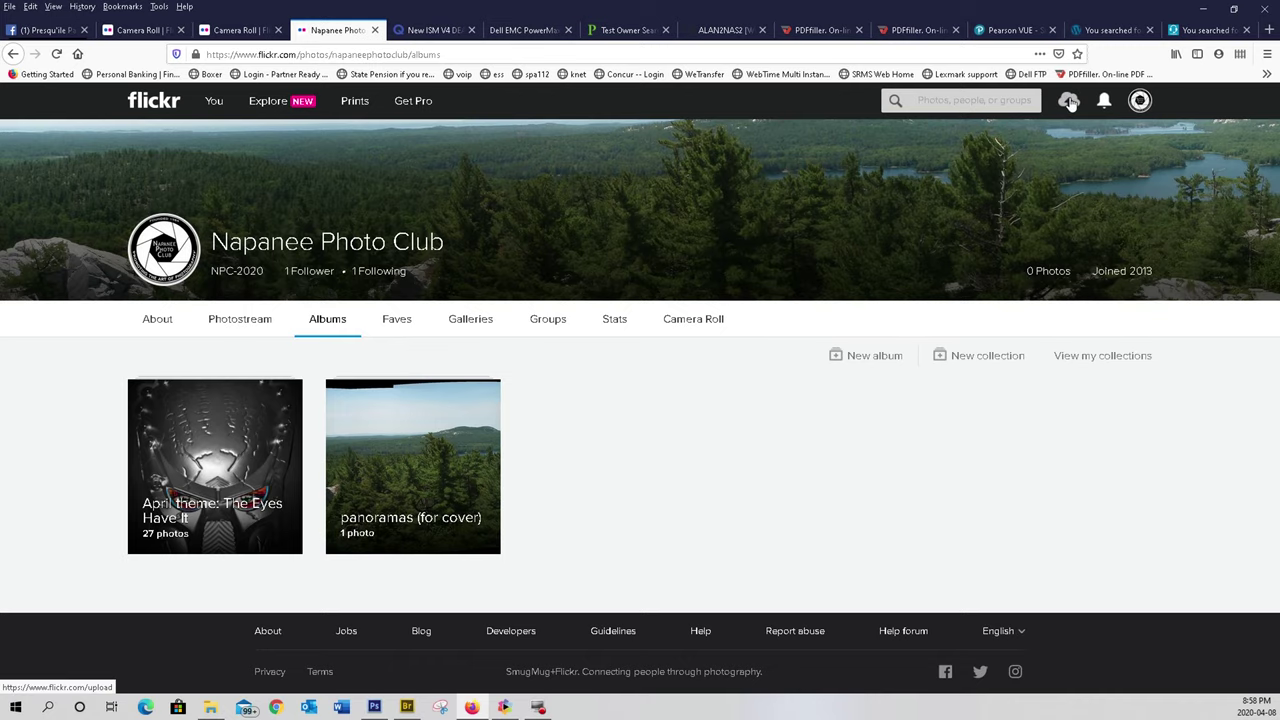
# - Open Flickr's upload page from the header's Upload icon
pyautogui.click(1069, 101)
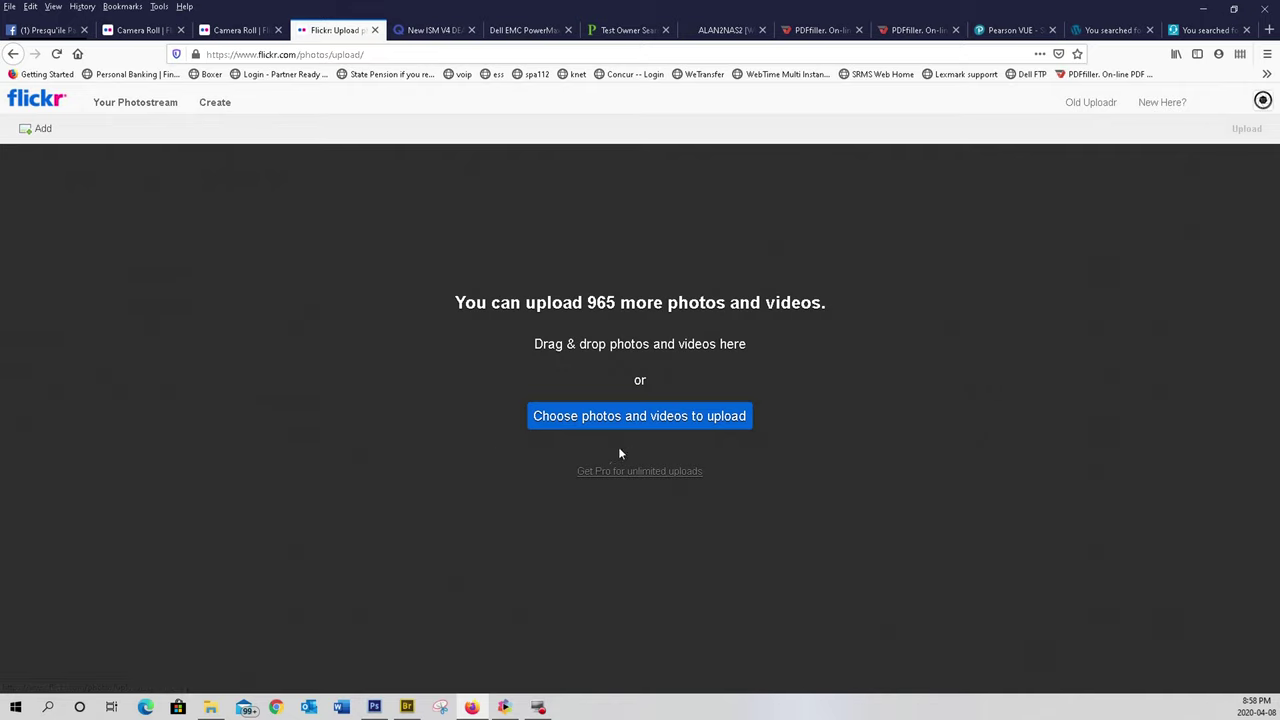
# - Choose the Old Lion photo from the April folder for upload
pyautogui.click(706, 418)
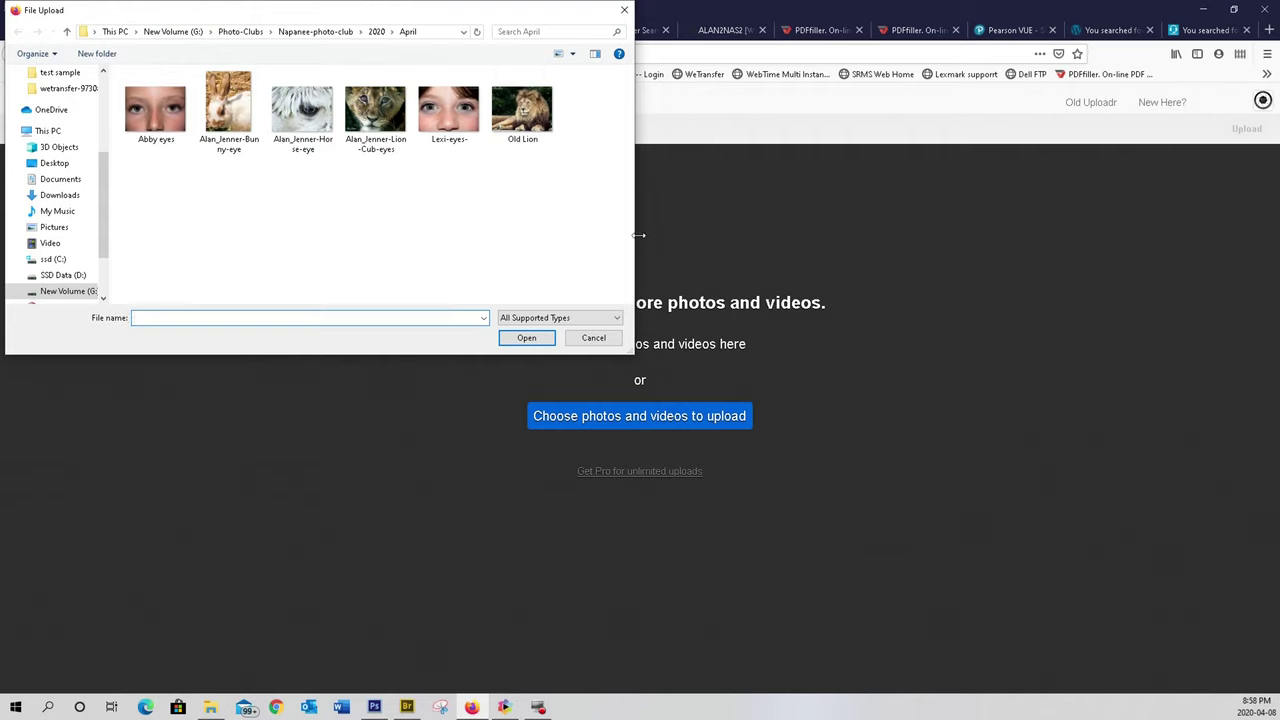
pyautogui.click(529, 127)
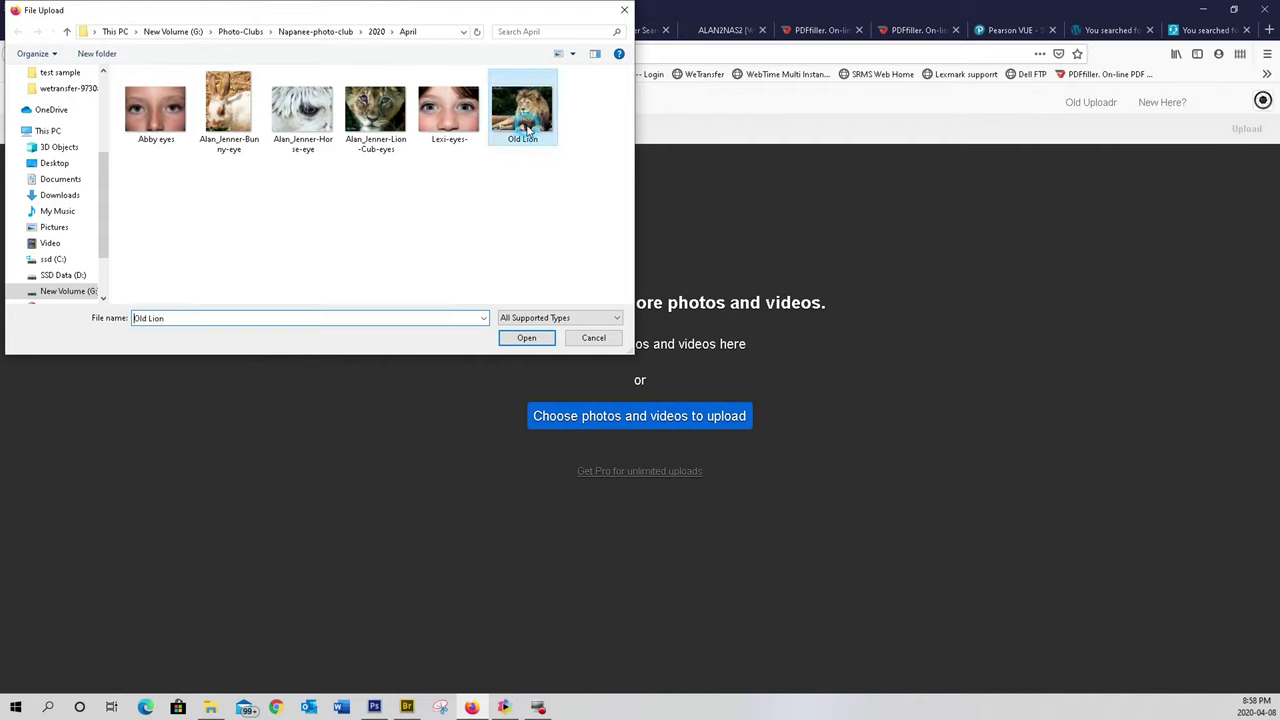
pyautogui.click(527, 339)
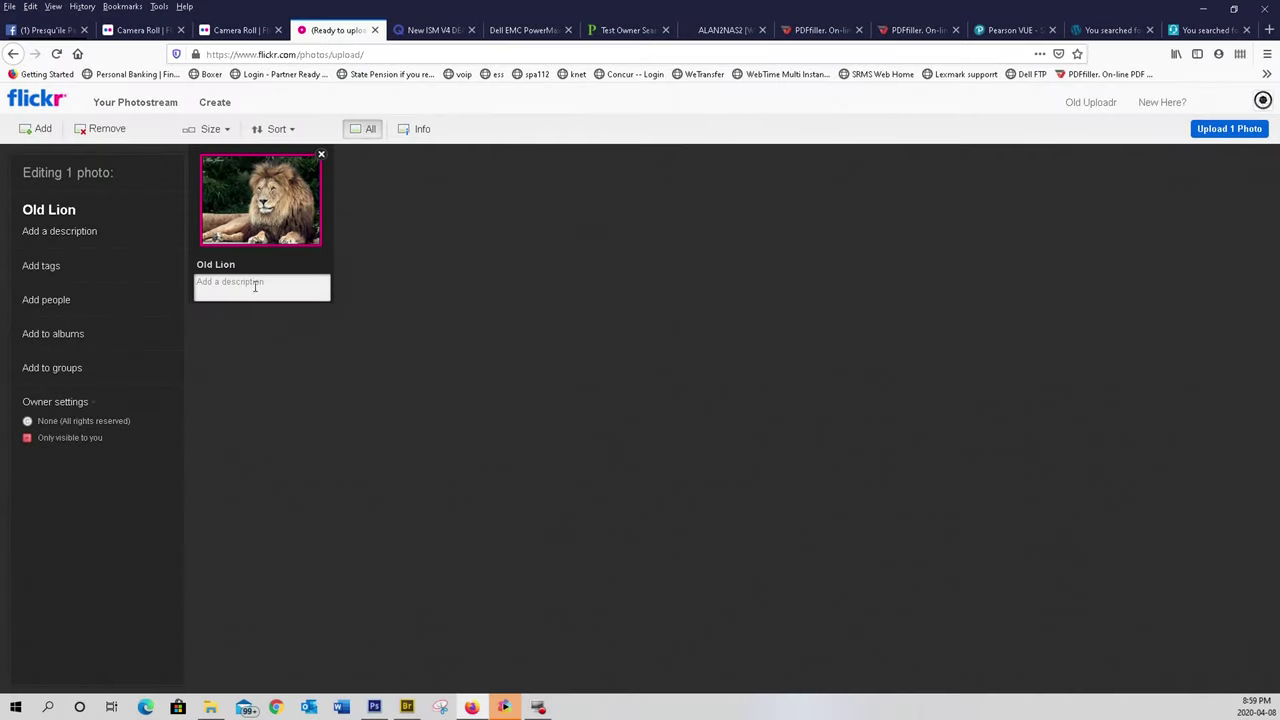
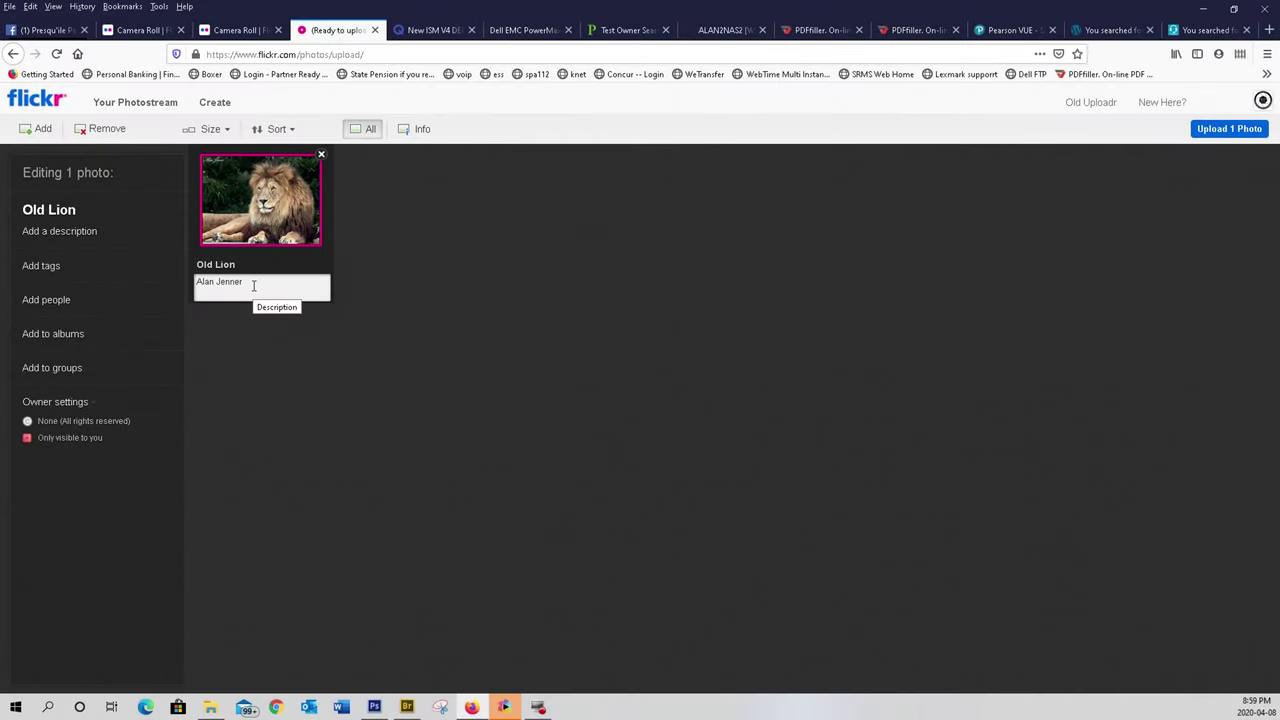
# - Paste the photographer's full name as the Old Lion photo's description
pyautogui.click(421, 280)
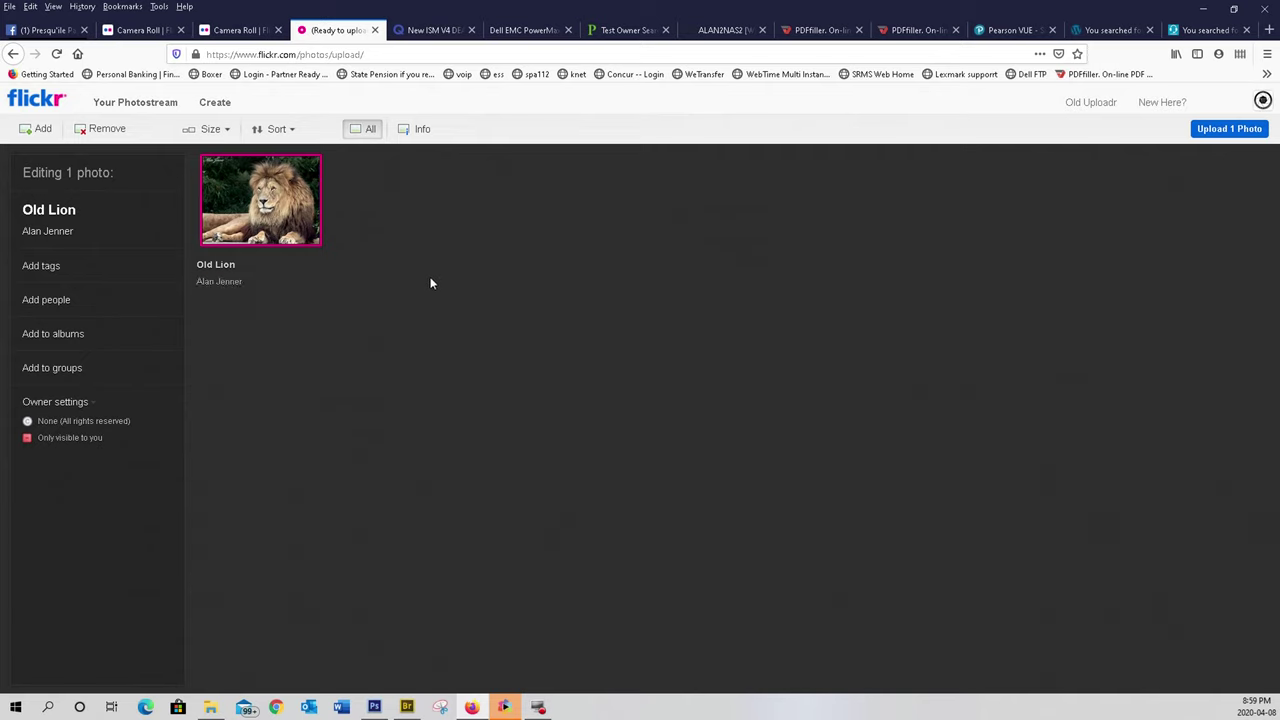
# - Assign Old Lion to the 'April theme: The Eyes Have It' album and start the upload
pyautogui.click(53, 333)
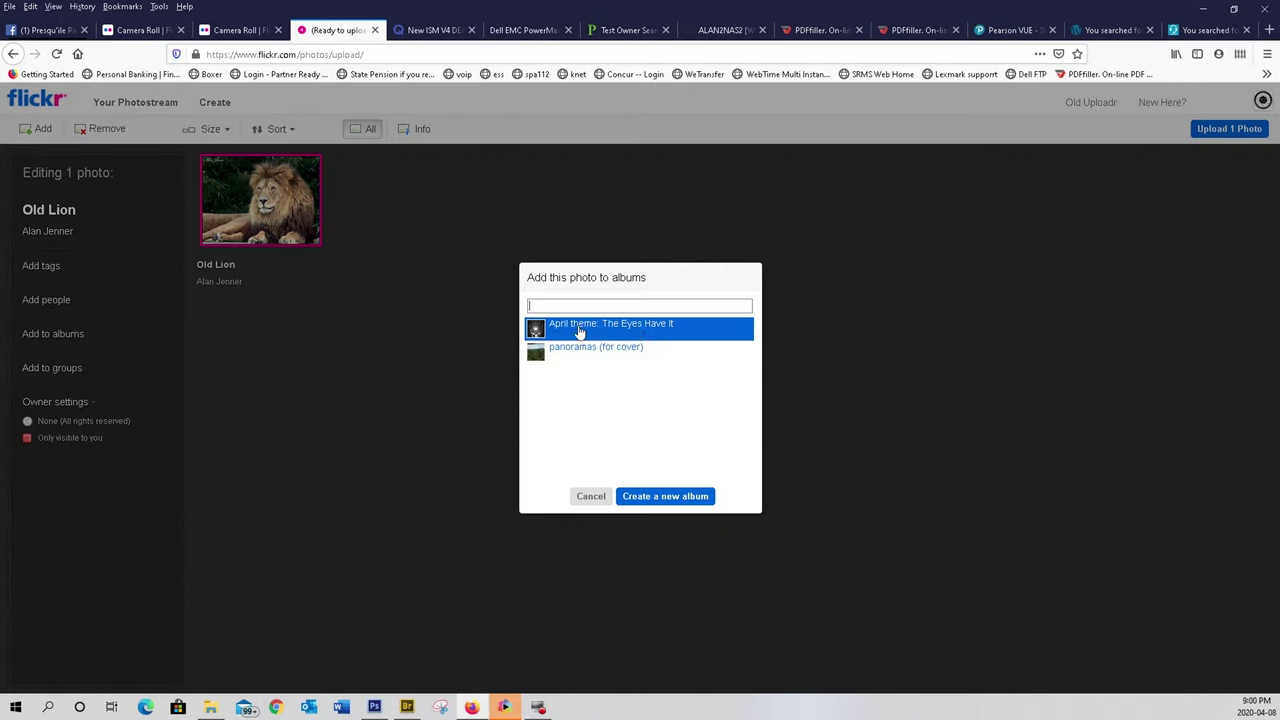
pyautogui.click(645, 330)
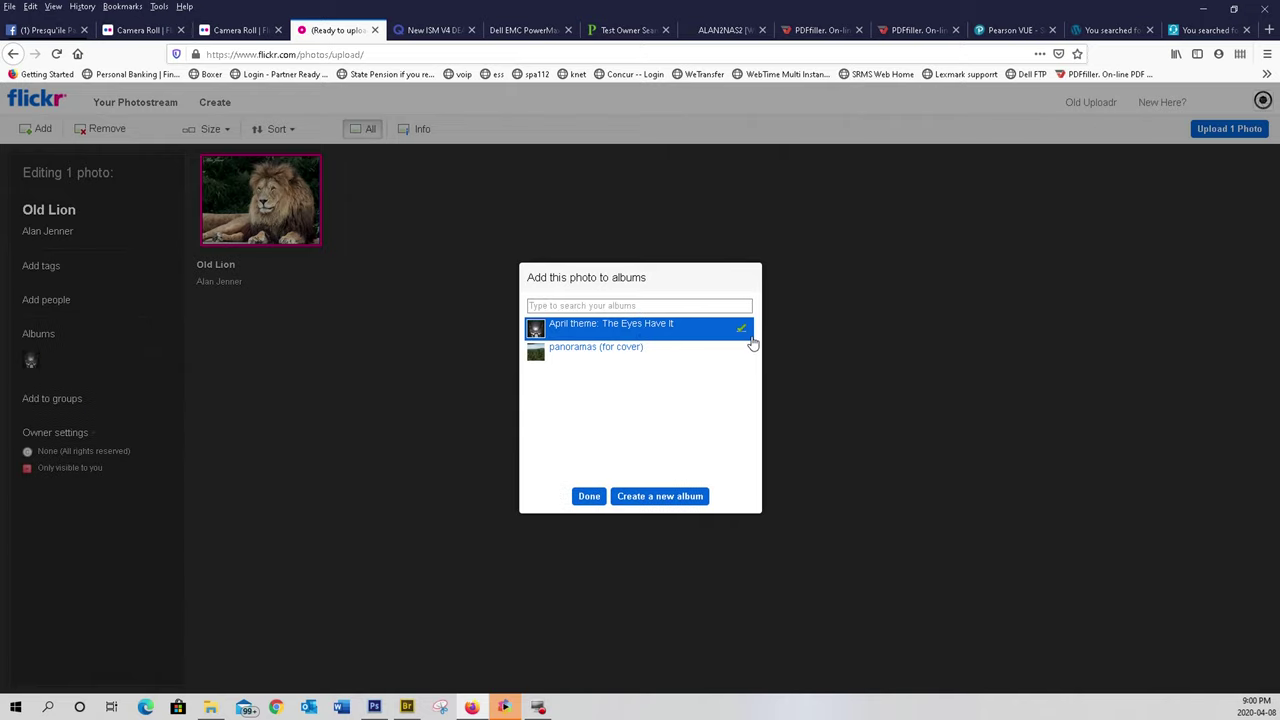
pyautogui.click(589, 497)
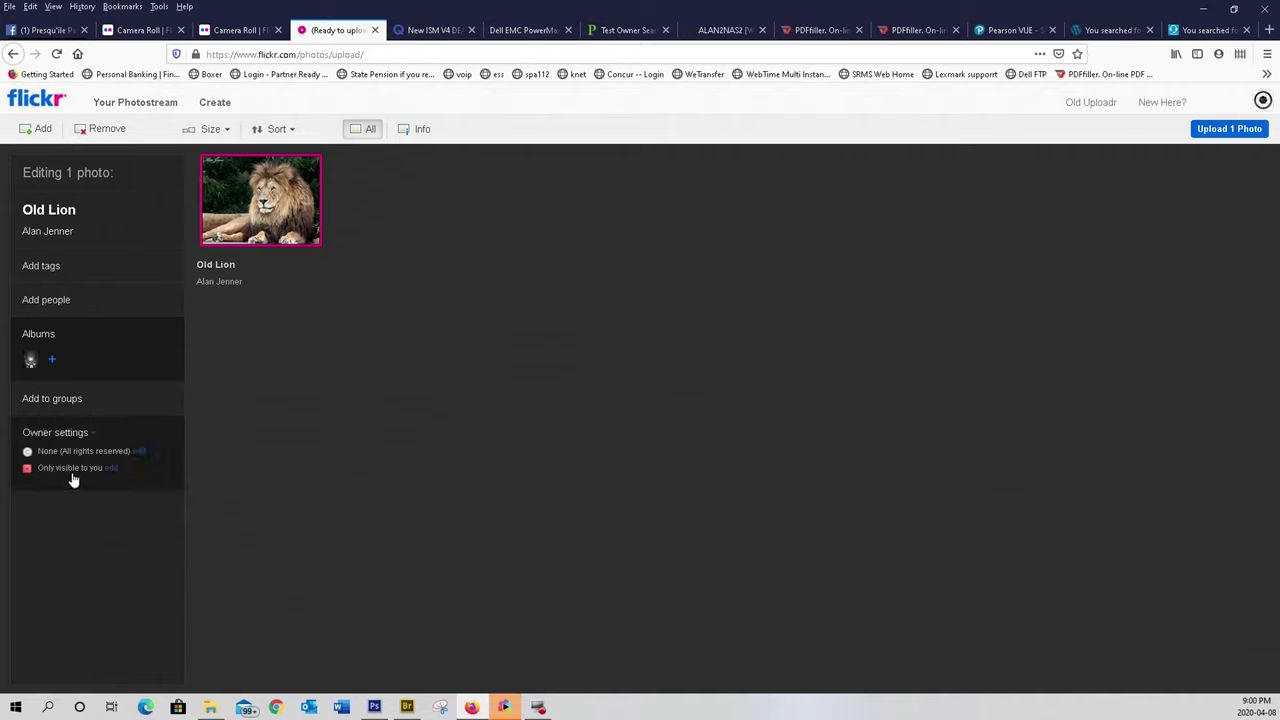
pyautogui.click(1226, 131)
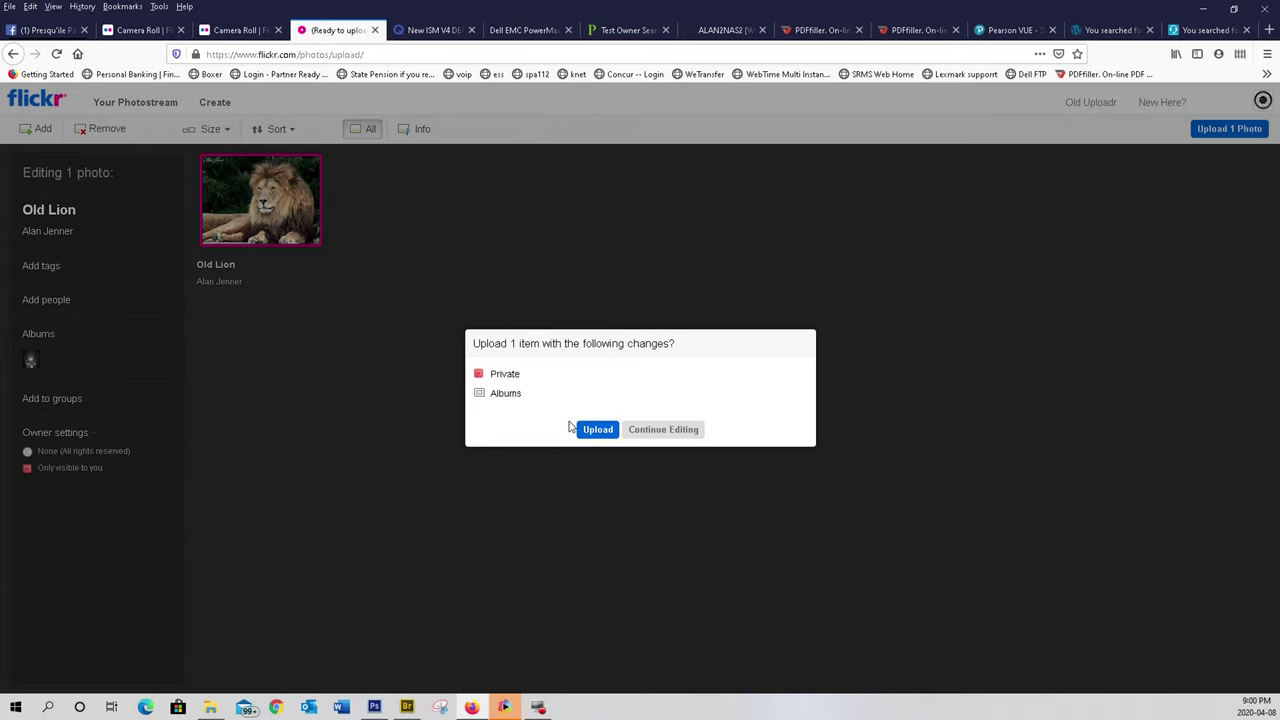
# - Confirm the upload to publish the Old Lion photo
pyautogui.click(608, 428)
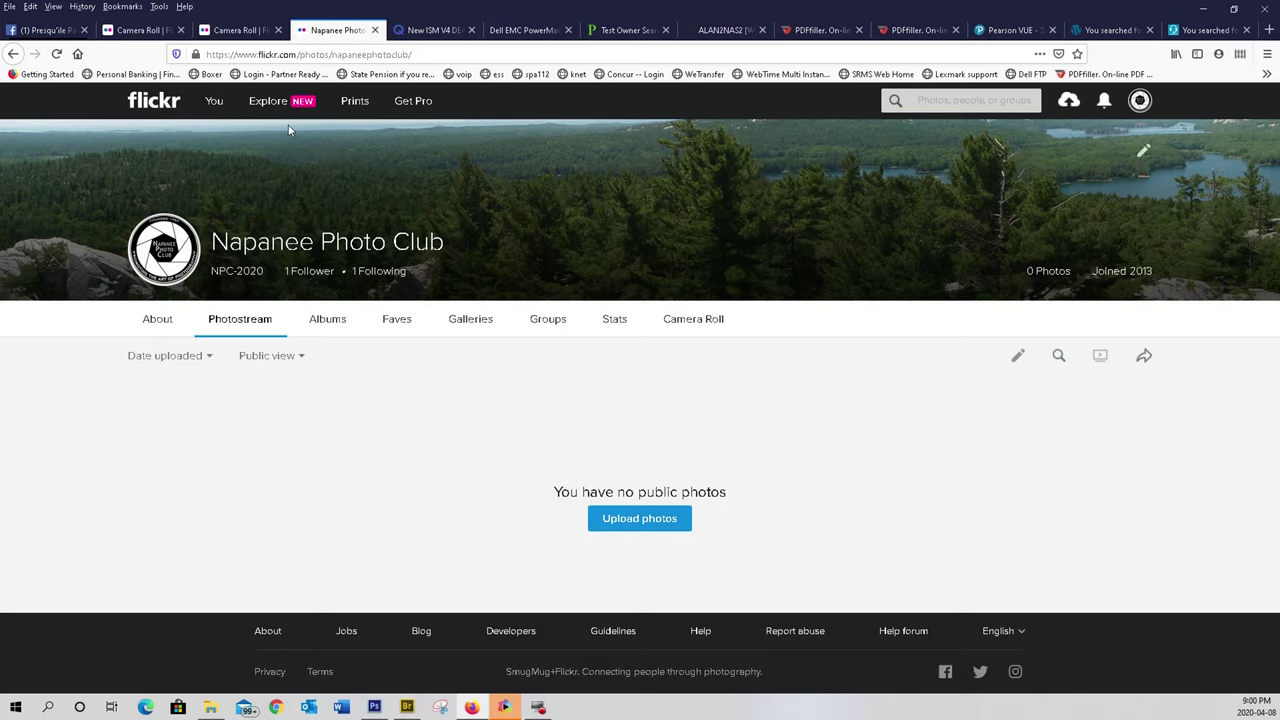
# - Open the 'April theme: The Eyes Have It' album and view the Old Lion photo at its bottom
pyautogui.moveTo(213, 113)
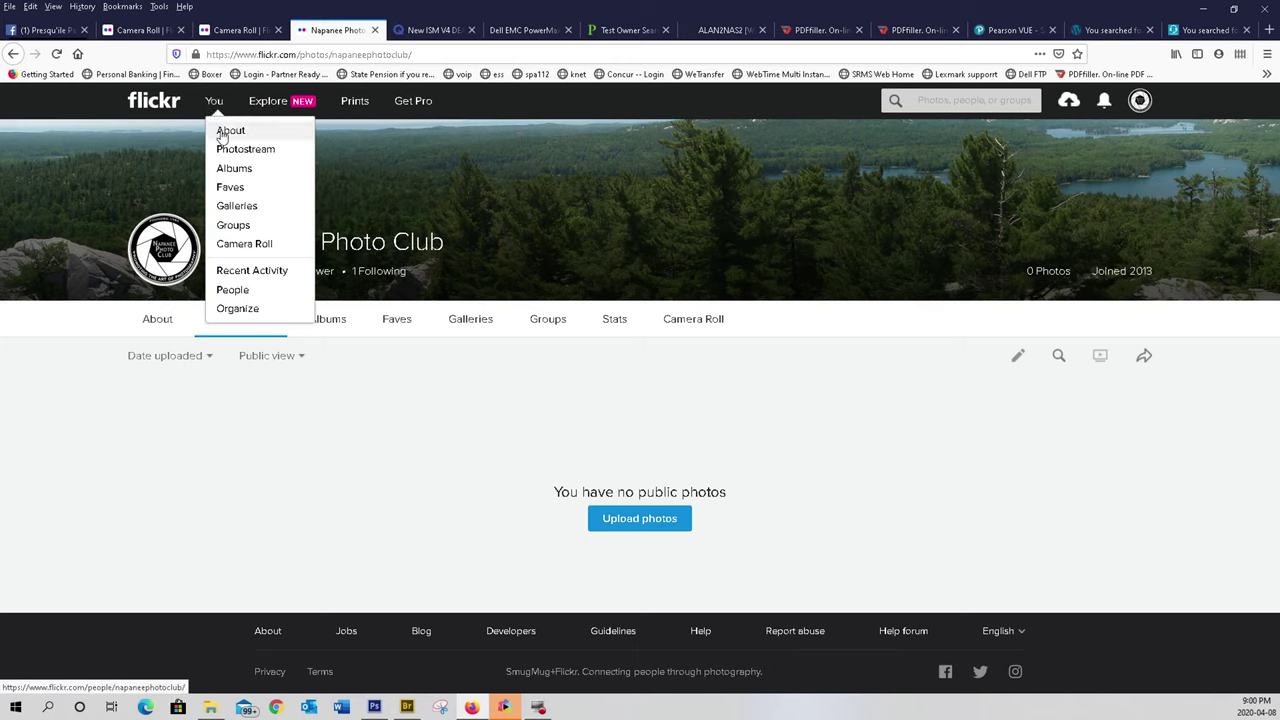
pyautogui.click(233, 172)
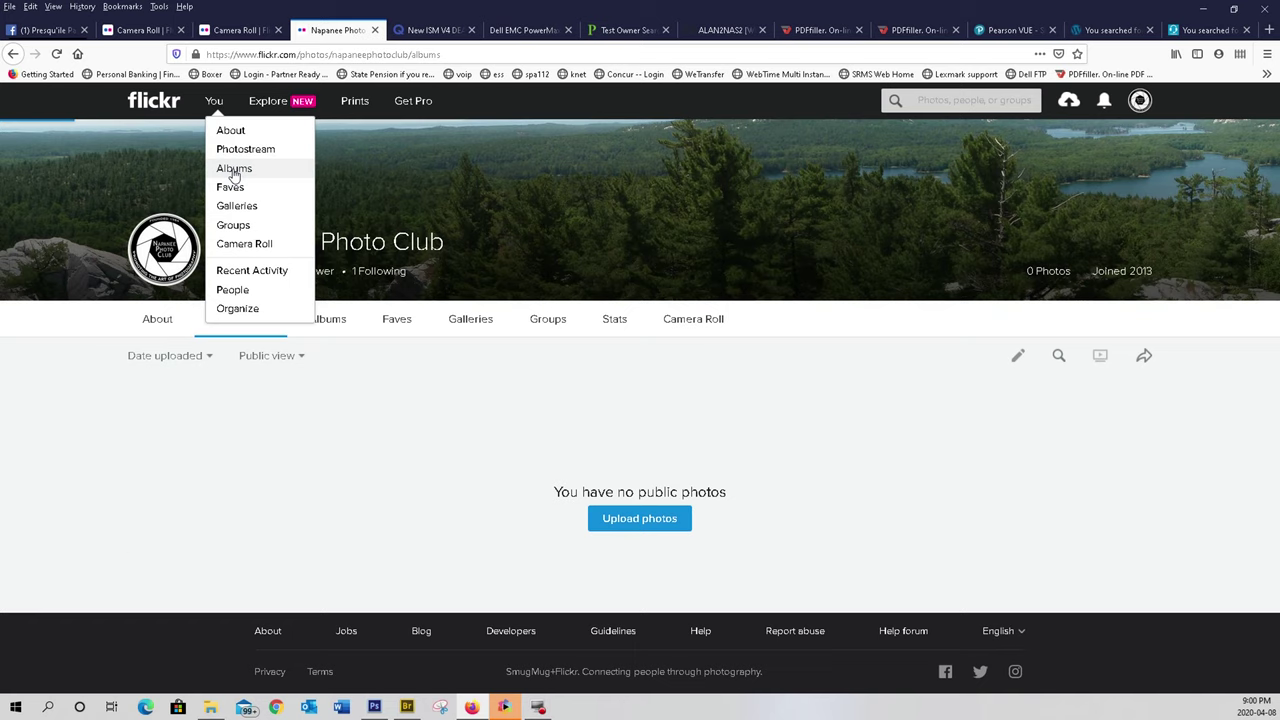
pyautogui.click(237, 485)
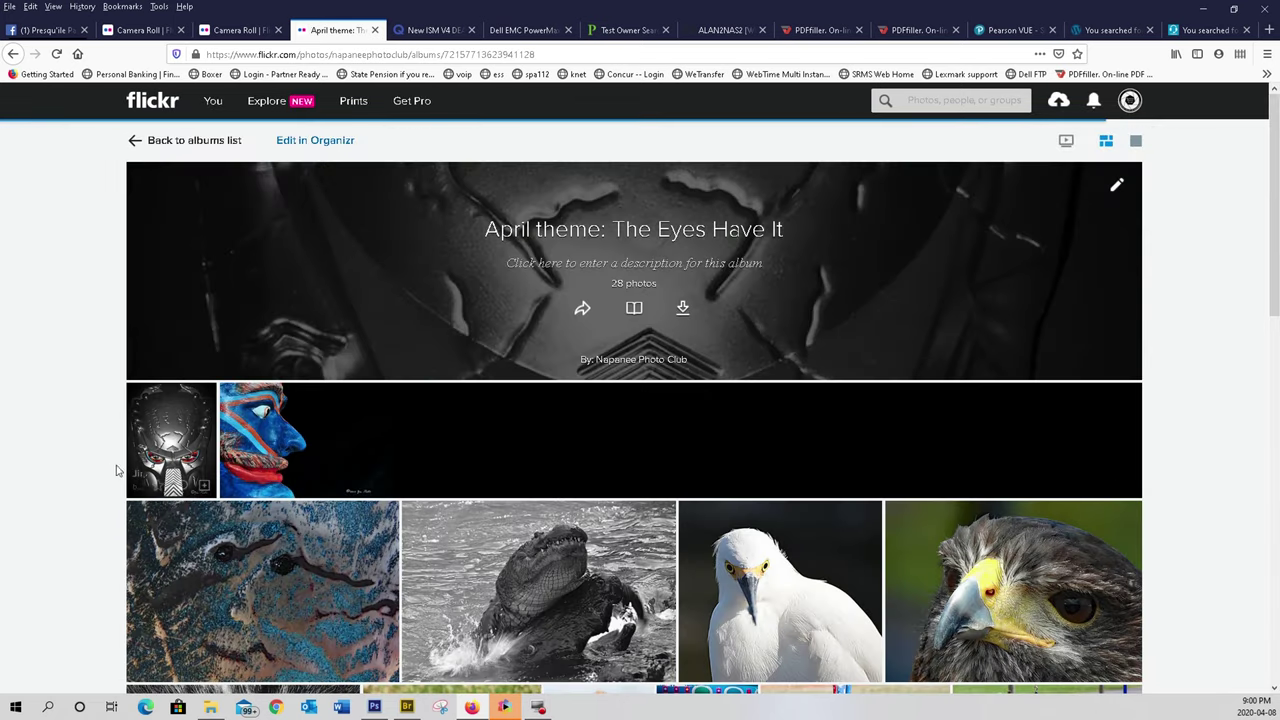
pyautogui.scroll(-2, 683, 466)
pyautogui.scroll(-8, 683, 466)
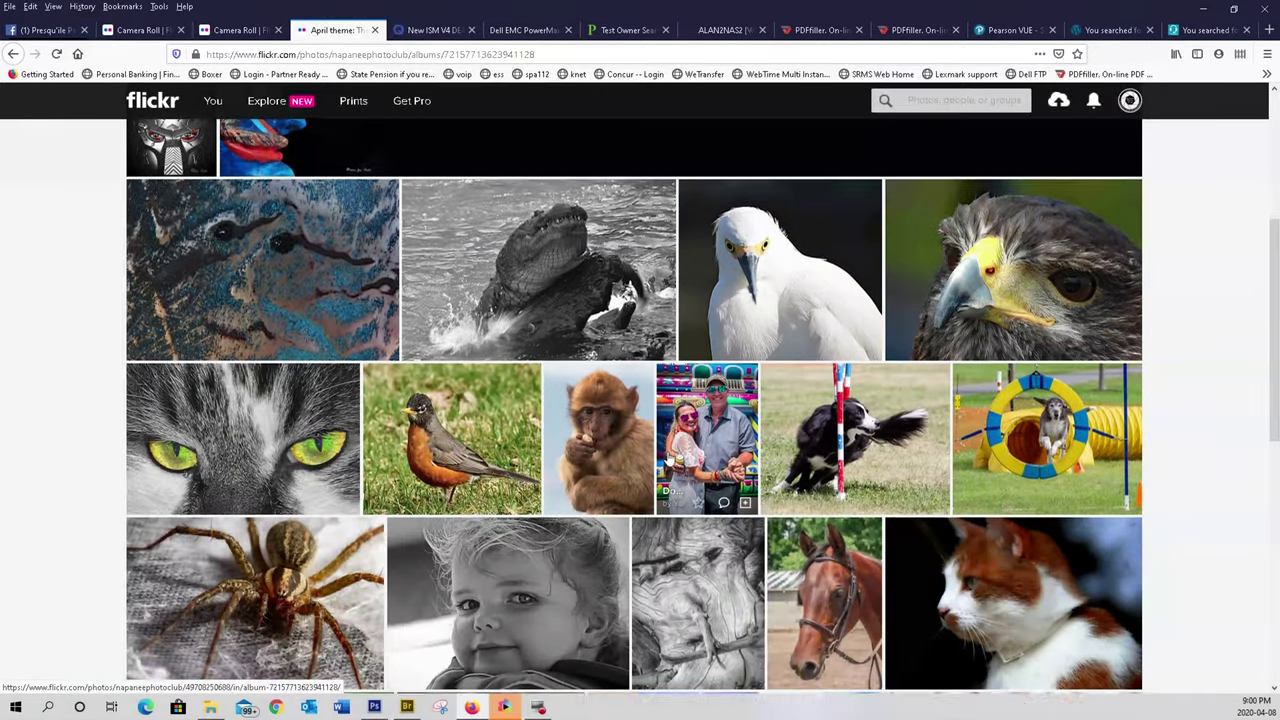
pyautogui.scroll(-1, 666, 462)
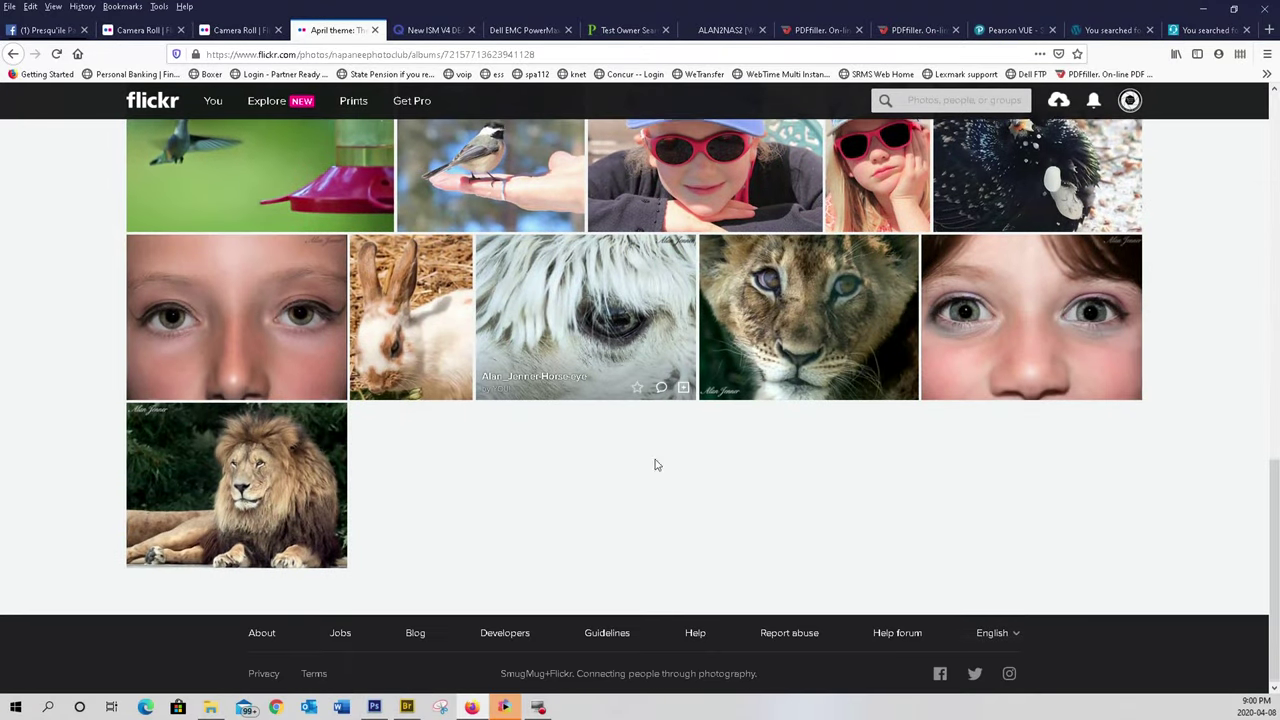
pyautogui.click(258, 508)
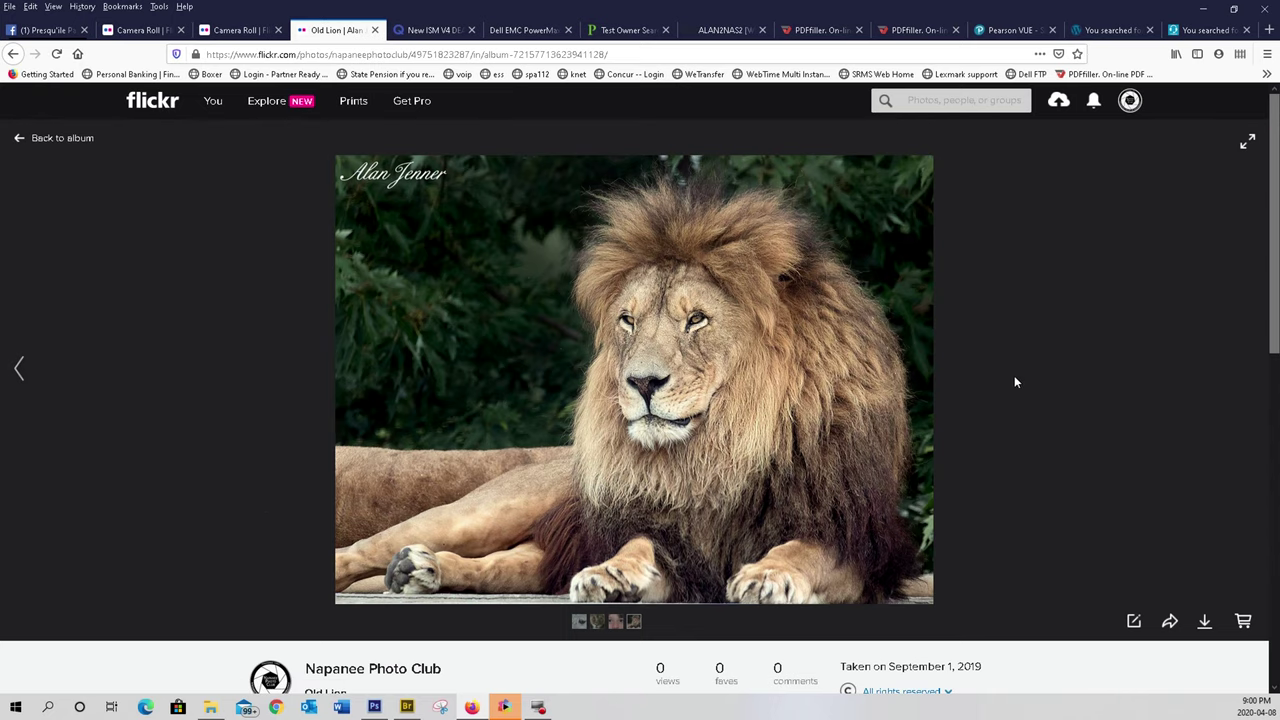
pyautogui.scroll(-3, 1012, 380)
pyautogui.scroll(2, 1012, 380)
pyautogui.scroll(-1, 1012, 385)
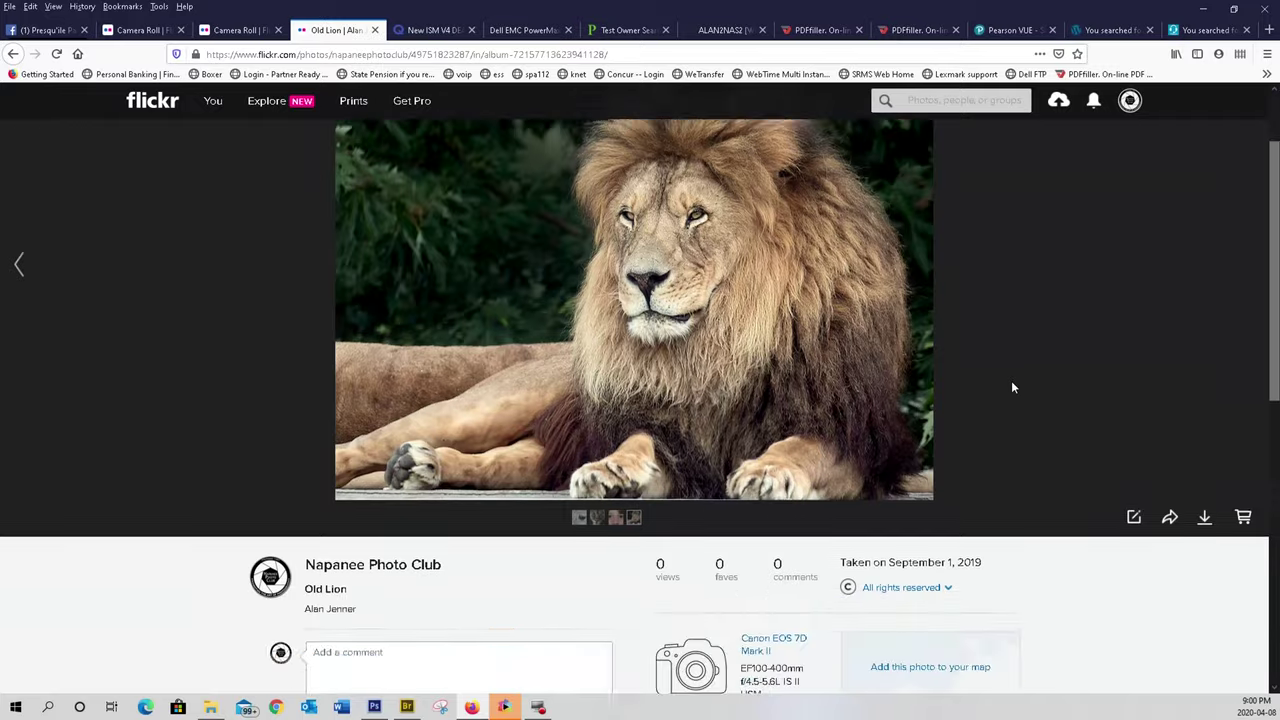
pyautogui.scroll(-2, 1011, 386)
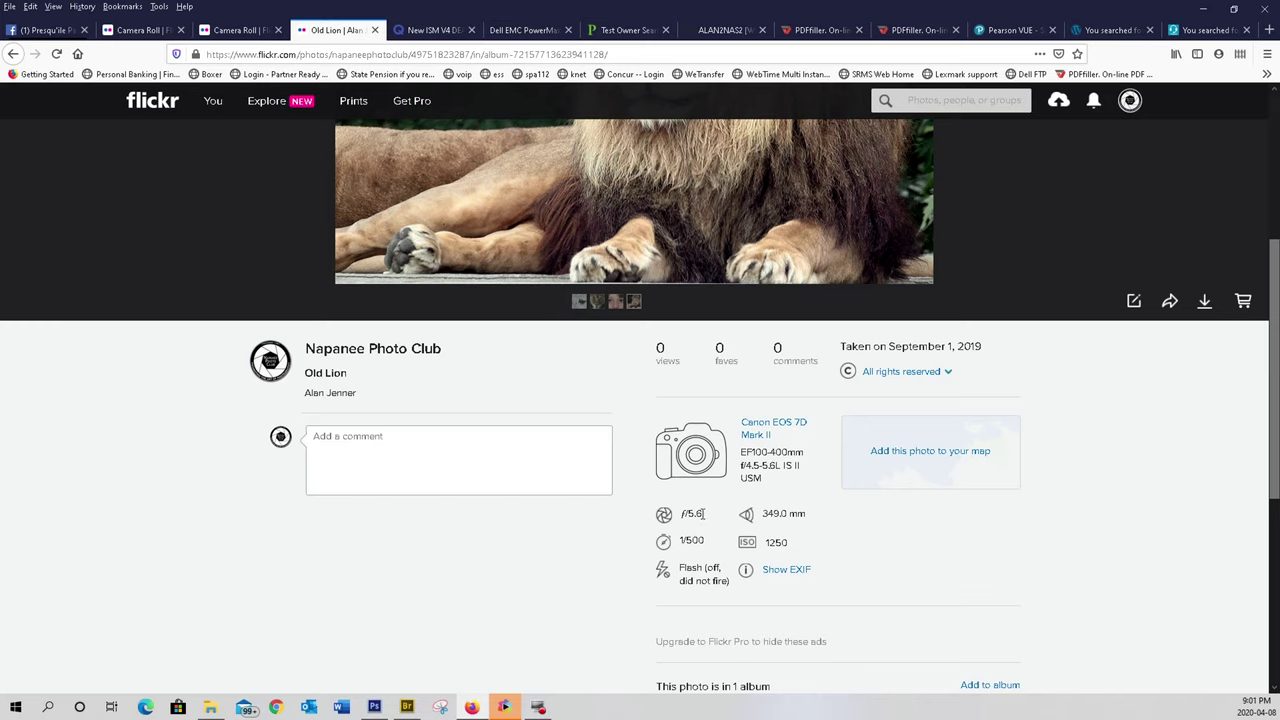
# - Show the Old Lion photo's full EXIF list and scroll through it
pyautogui.click(791, 572)
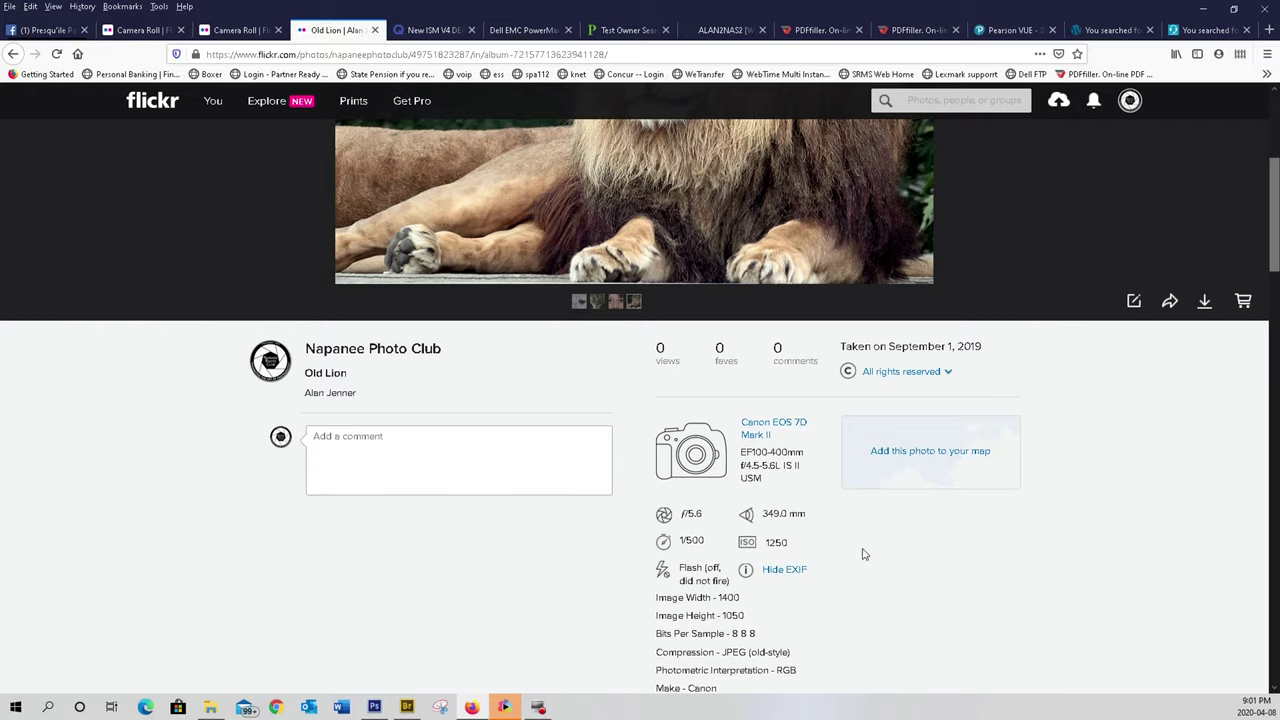
pyautogui.scroll(-3, 800, 522)
pyautogui.scroll(-3, 830, 521)
pyautogui.scroll(-5, 883, 520)
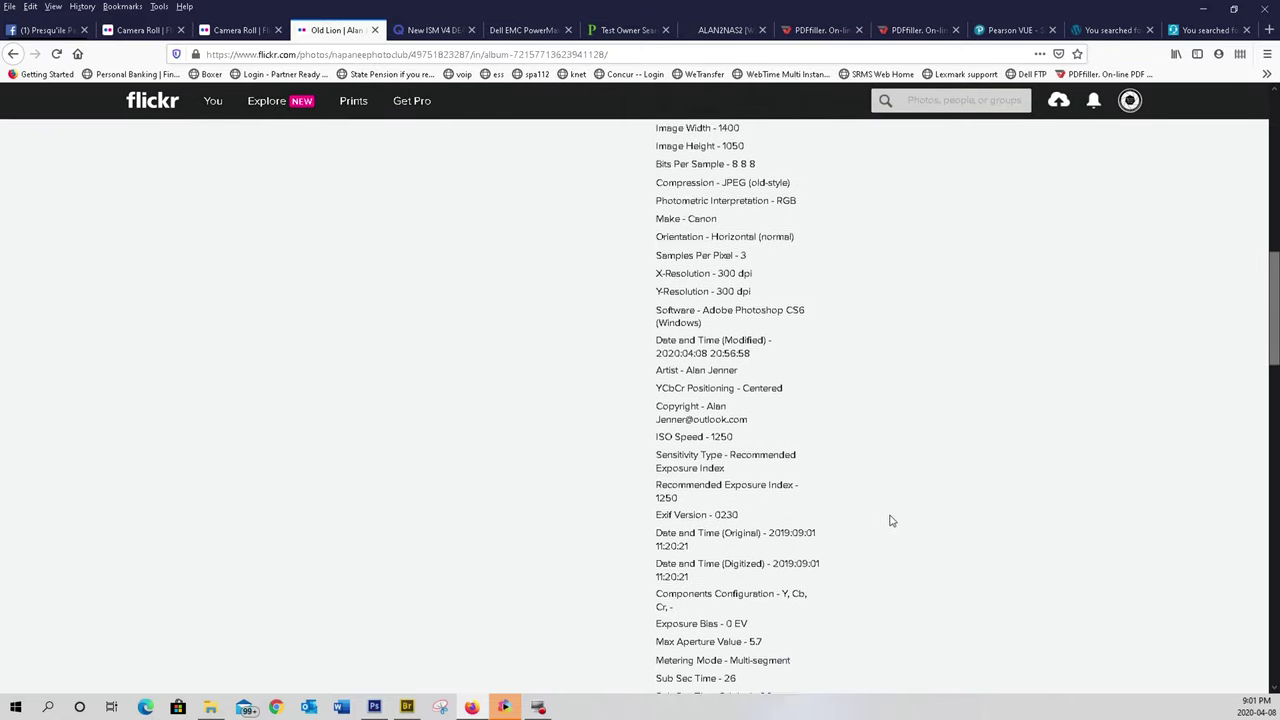
pyautogui.scroll(12, 900, 520)
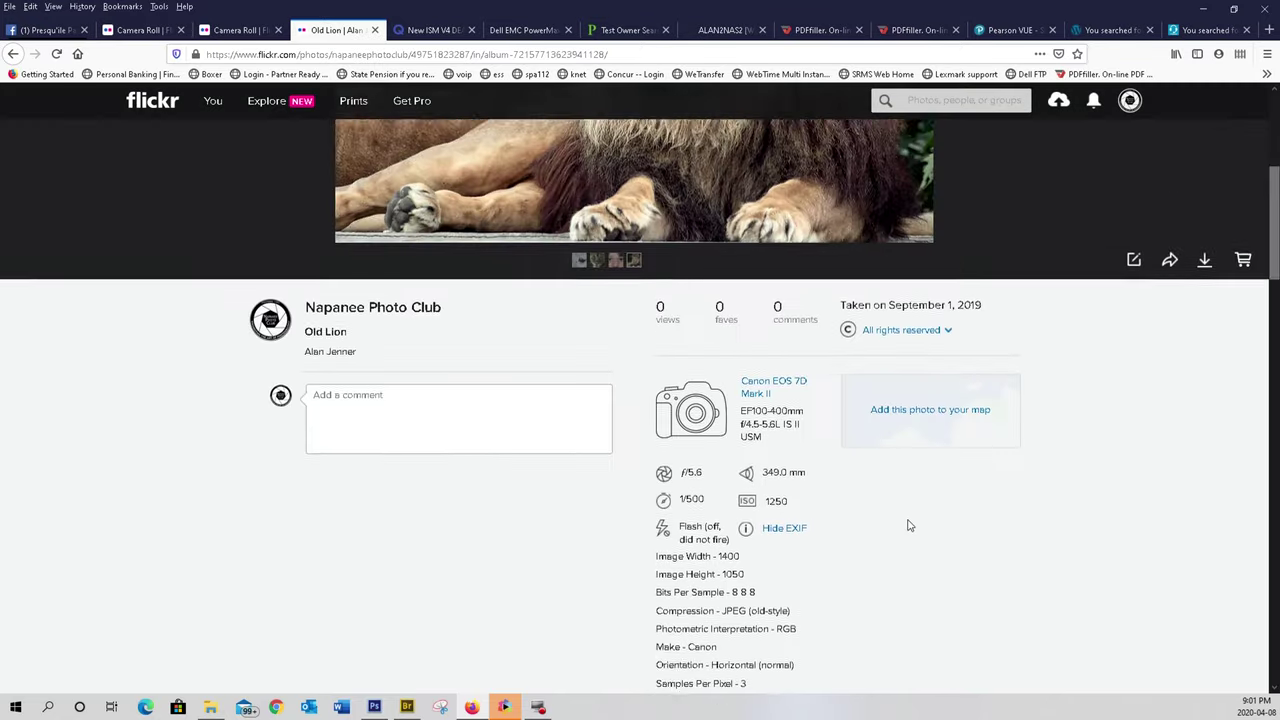
pyautogui.scroll(-5, 935, 513)
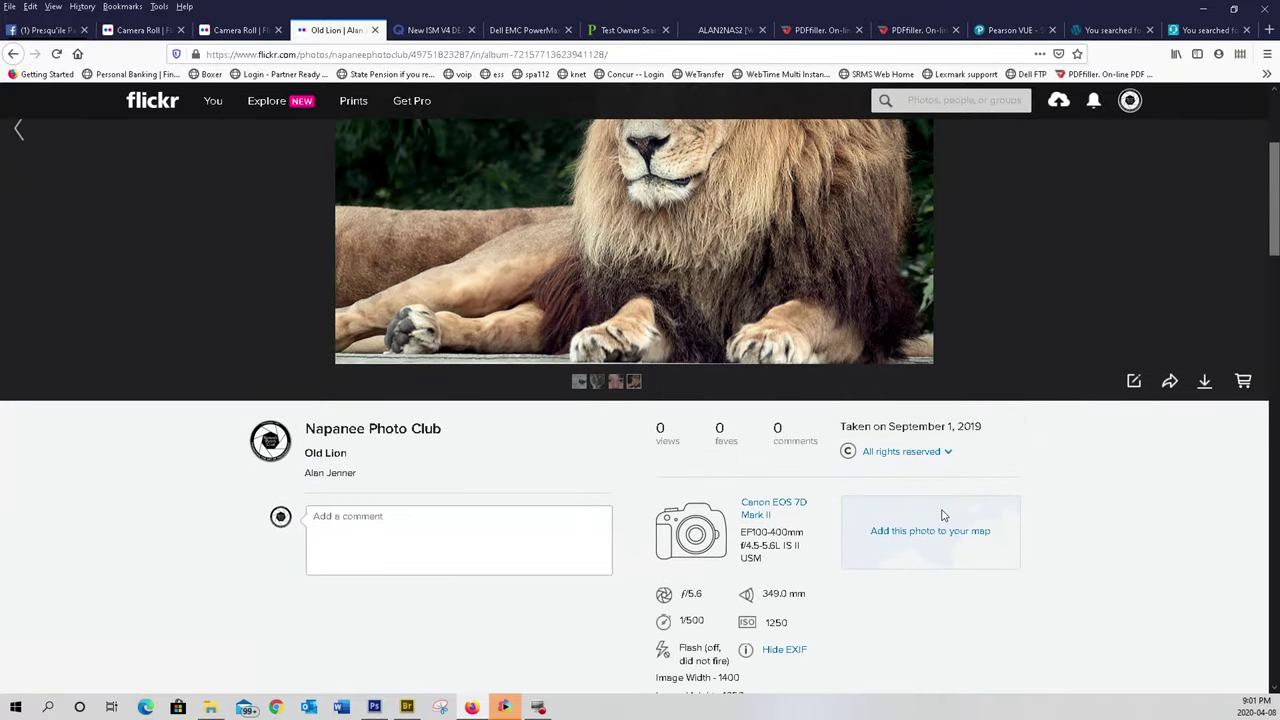
pyautogui.scroll(5, 955, 510)
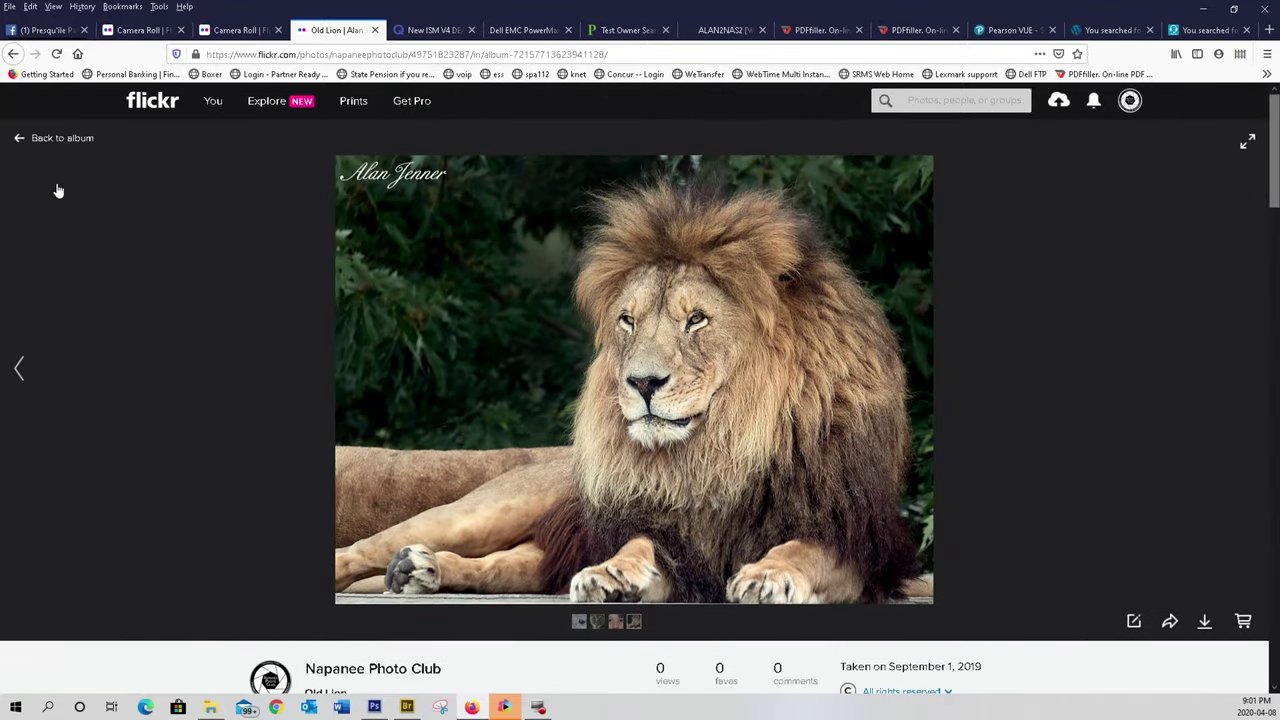
pyautogui.moveTo(212, 106)
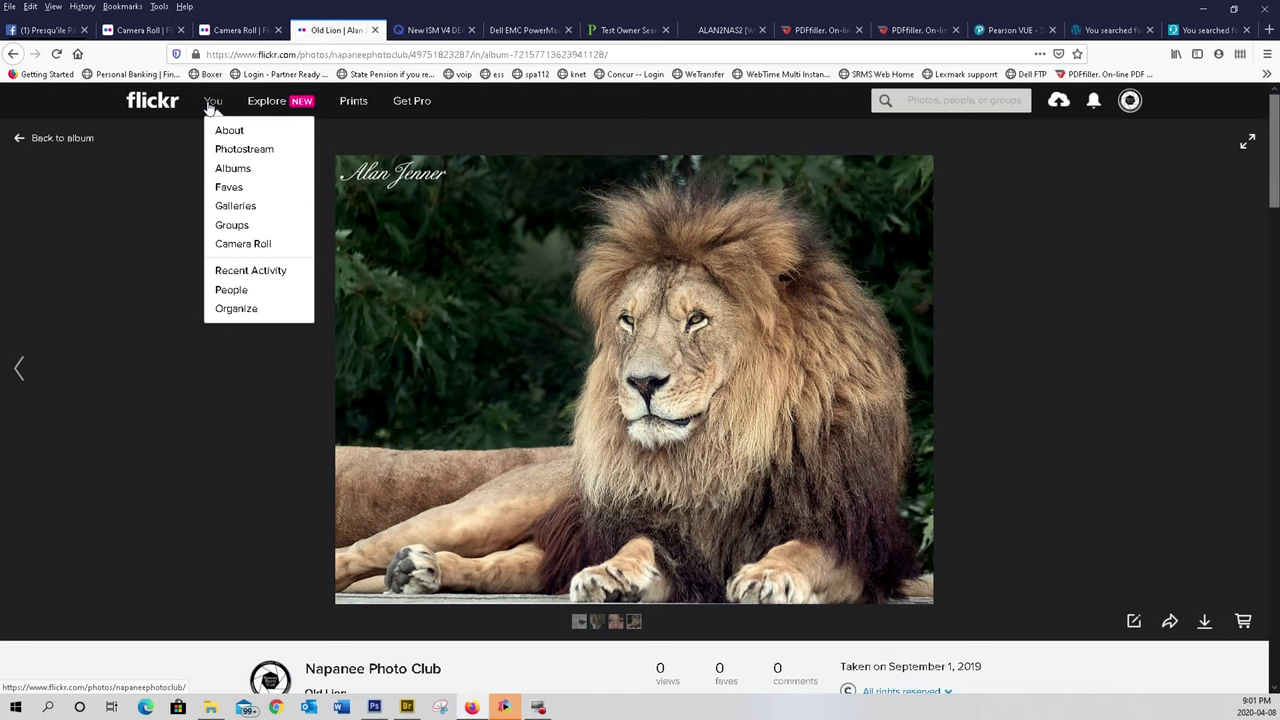
# - Open the Camera Roll and scroll through photos grouped by date taken
pyautogui.click(246, 250)
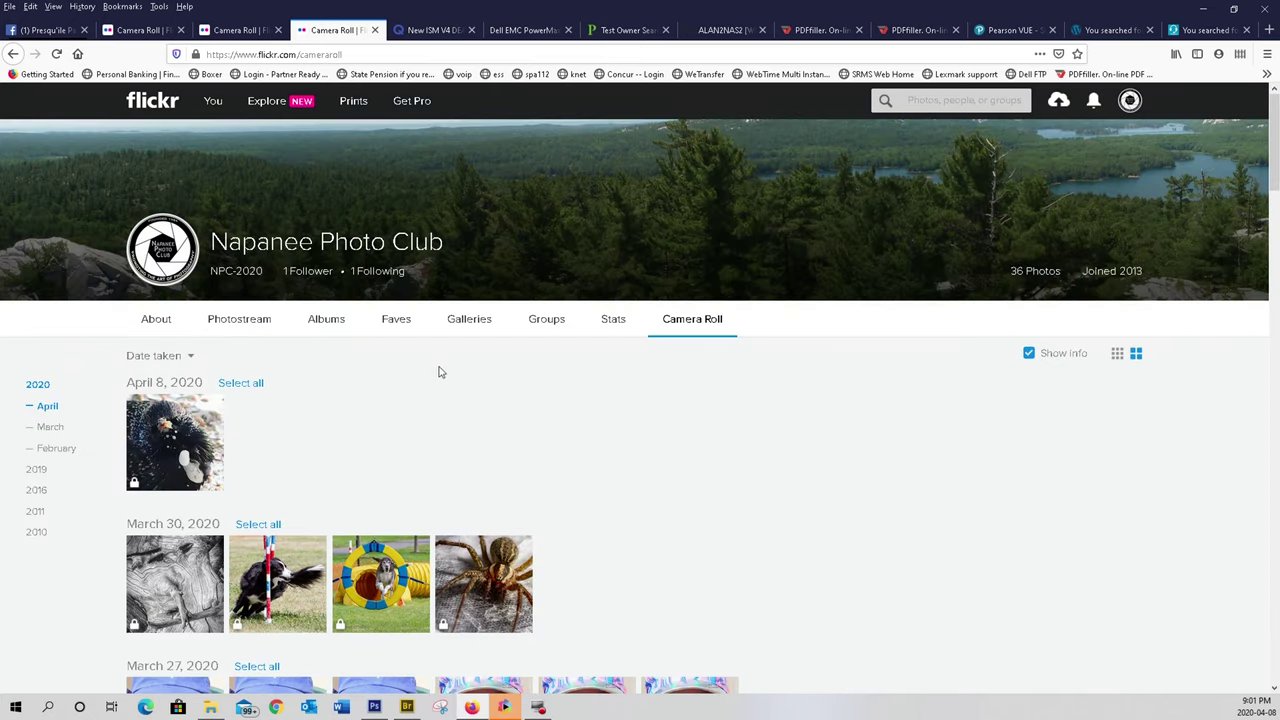
pyautogui.scroll(-3, 495, 440)
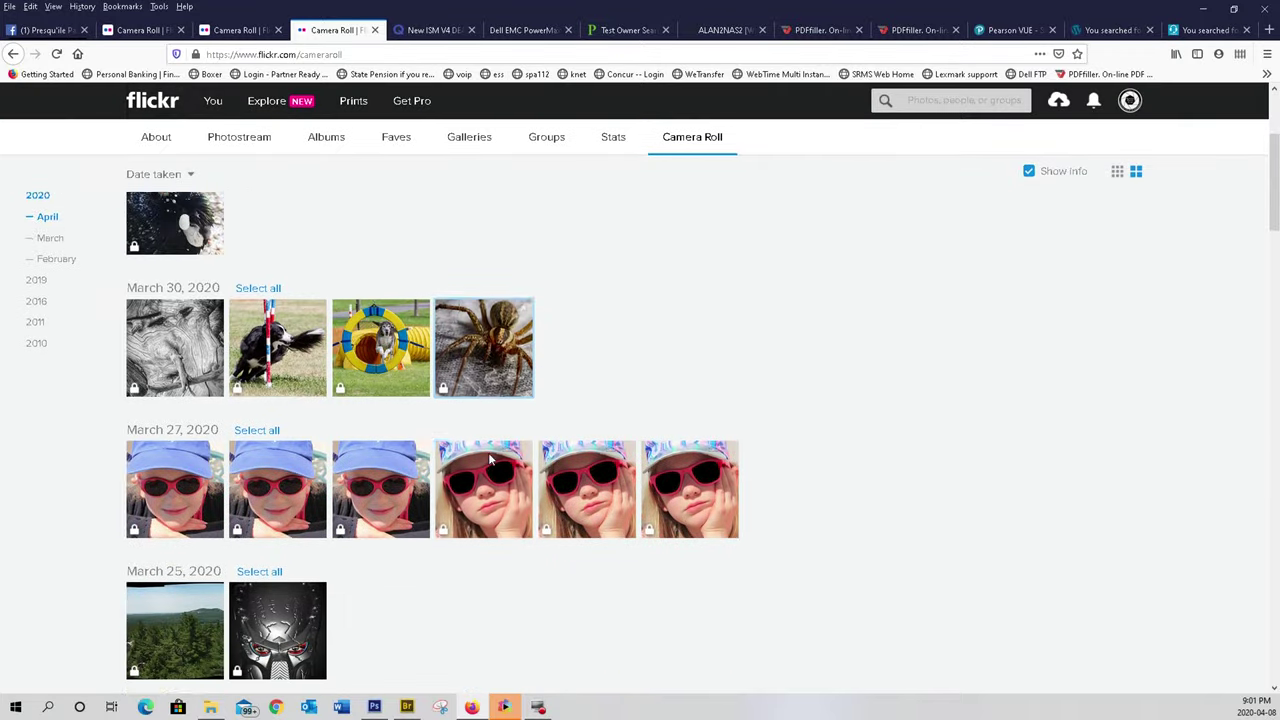
pyautogui.scroll(-7, 490, 459)
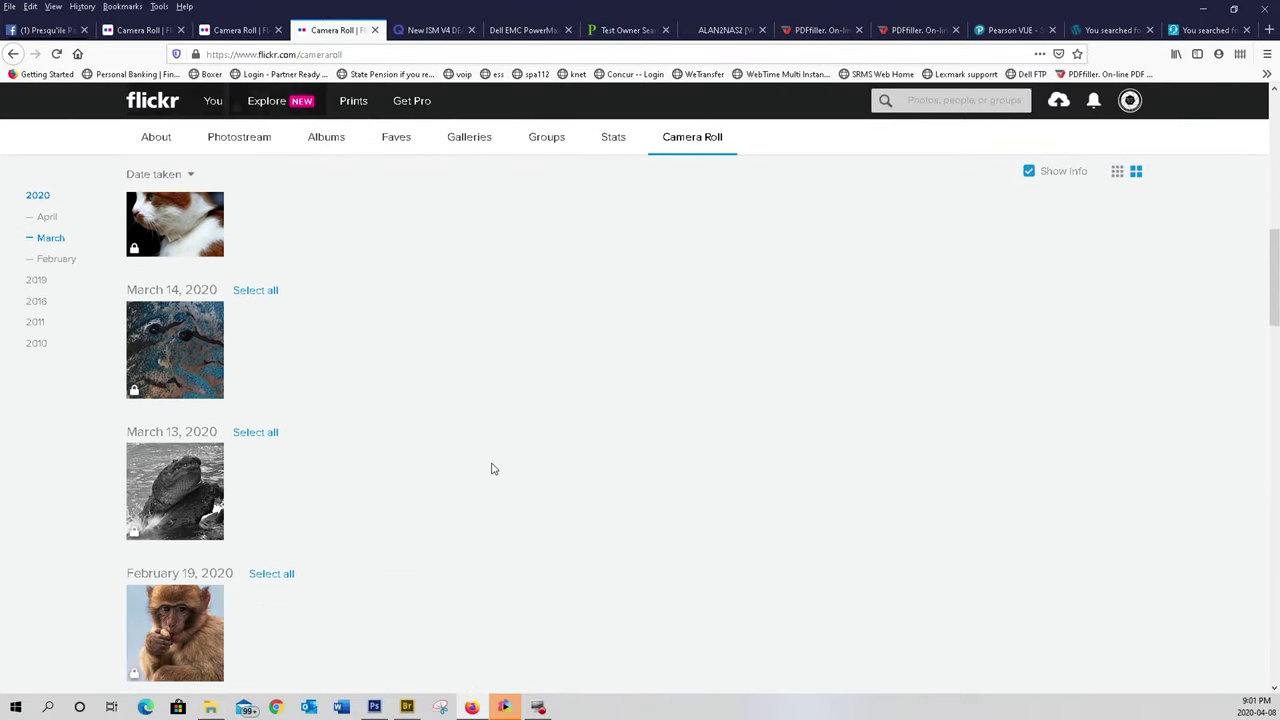